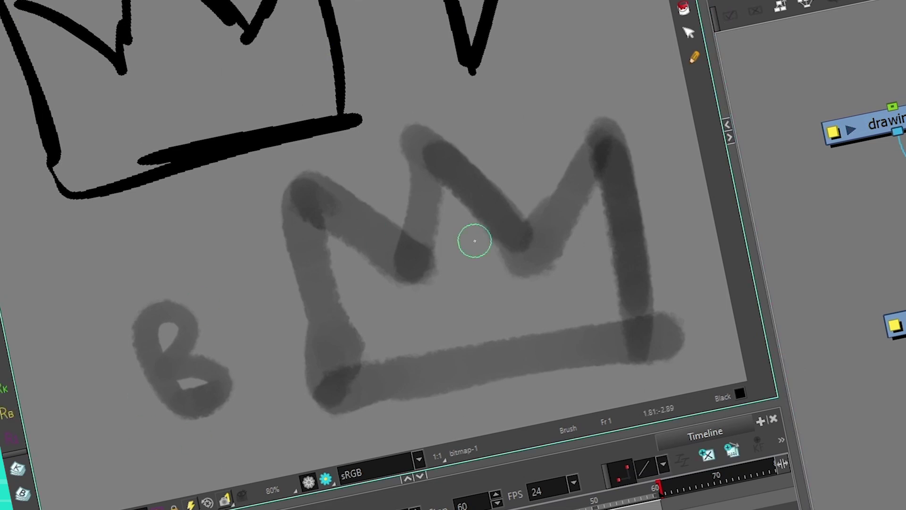
mouse_move(270, 253)
left_mouse_down()
mouse_move(476, 303)
mouse_move(280, 299)
left_mouse_up()
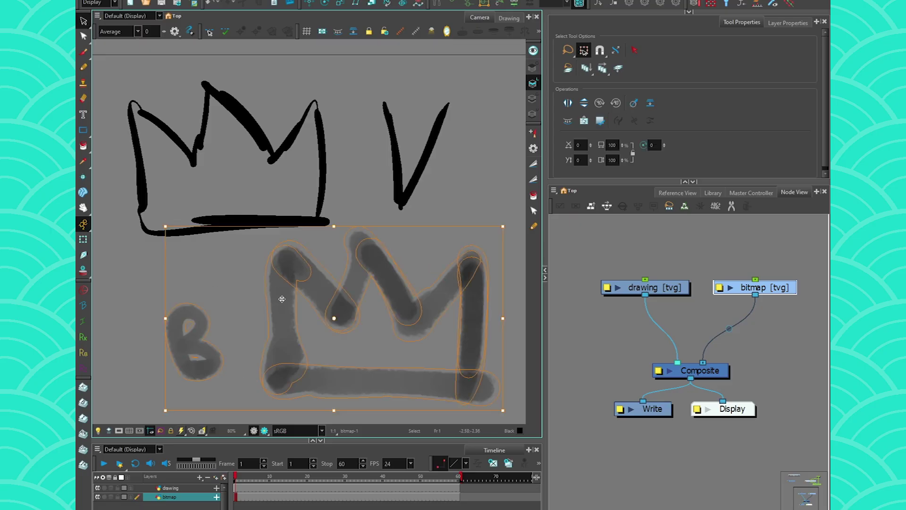
mouse_move(248, 71)
left_mouse_down()
mouse_move(470, 163)
mouse_move(173, 162)
left_mouse_up()
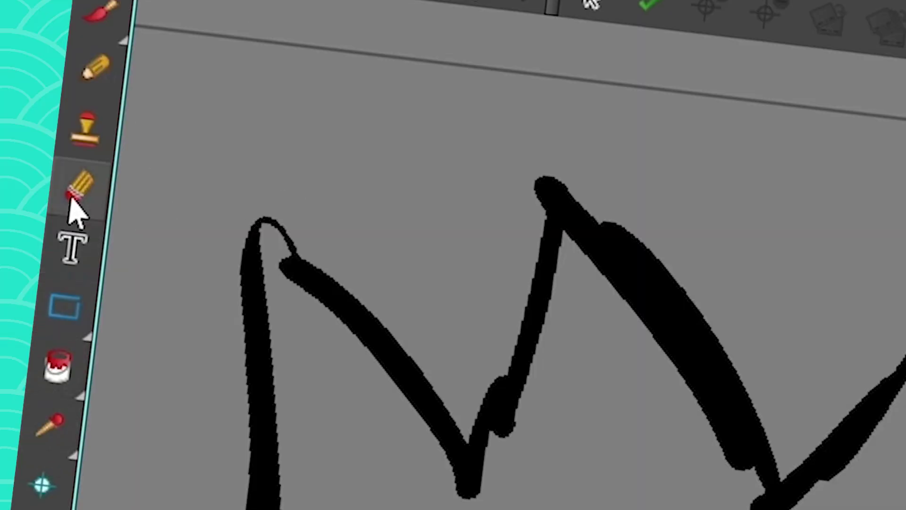
Step: Examine the brush types offered in the detailed properties of the Solid Brush 3 preset
left_click(82, 191)
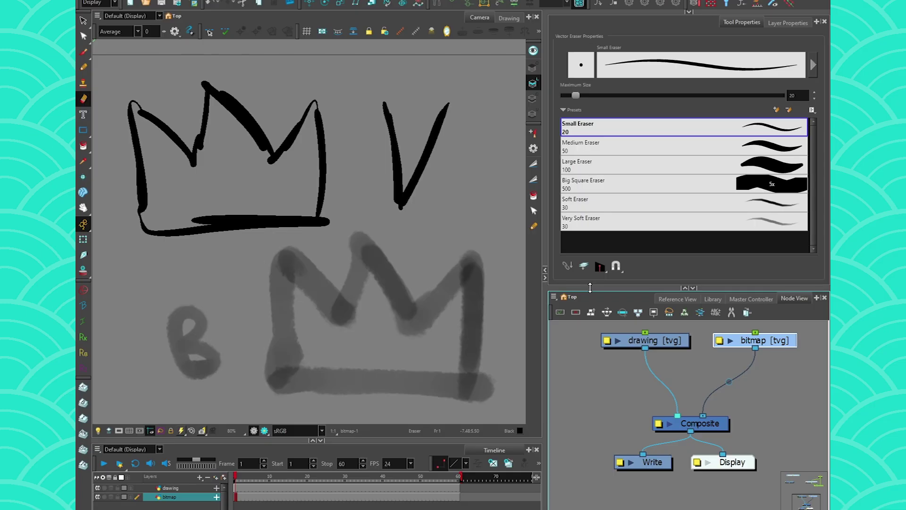
key("alt+b")
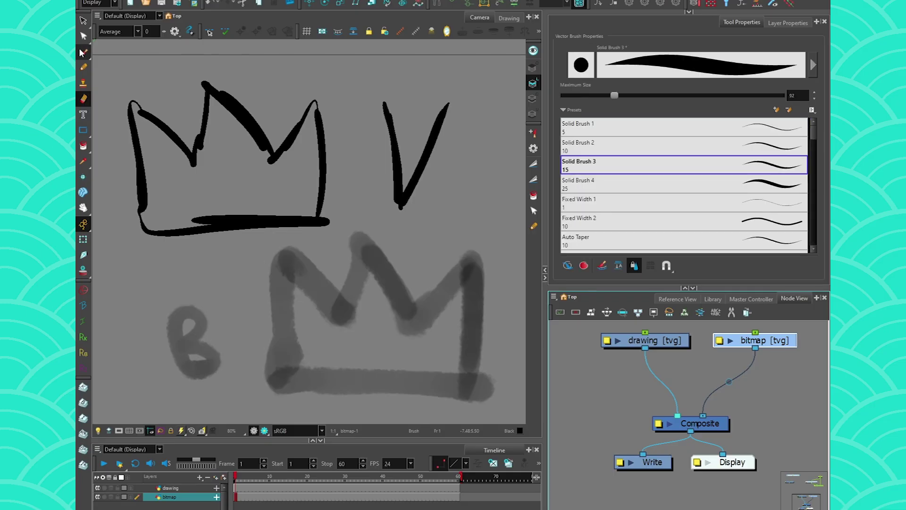
left_click(813, 66)
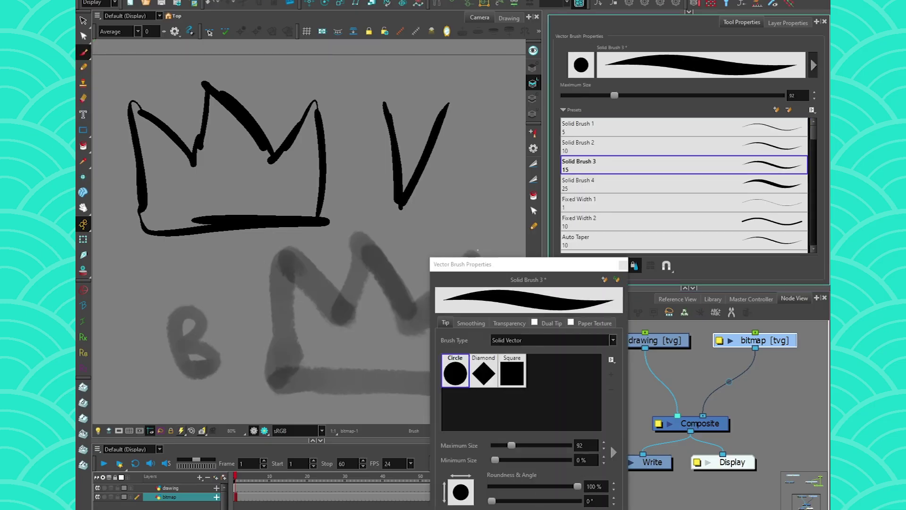
left_click_drag(469, 260, 409, 38)
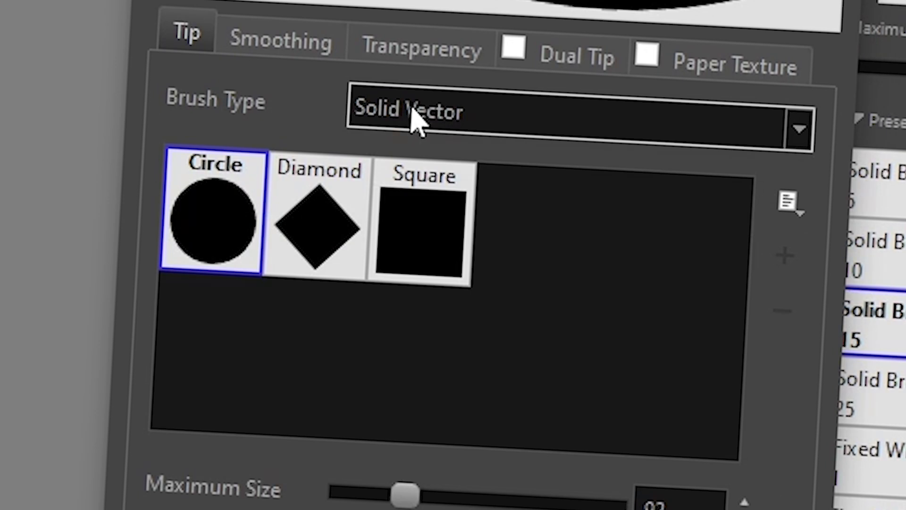
left_click(415, 116)
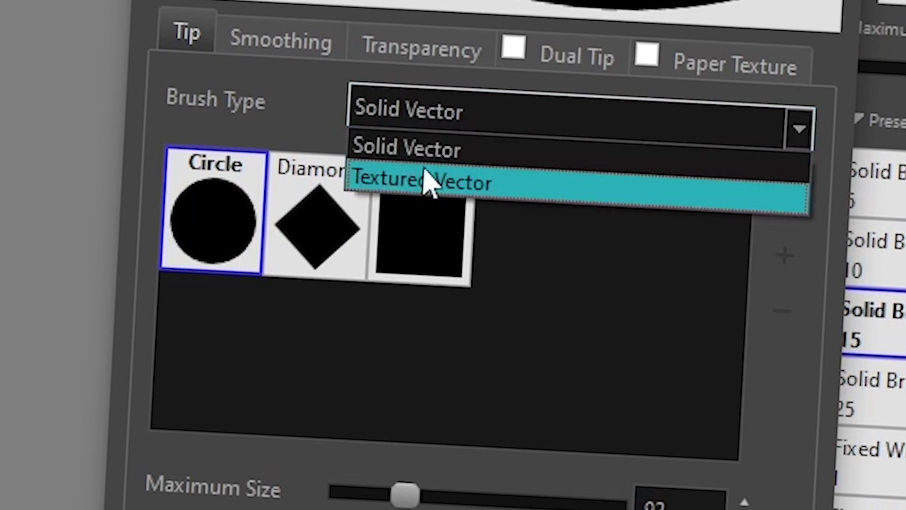
key("Escape")
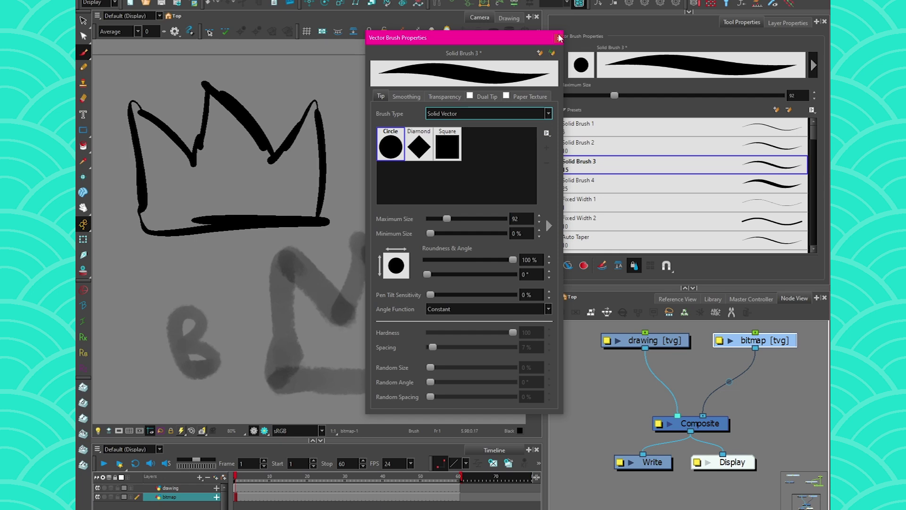
left_click(559, 38)
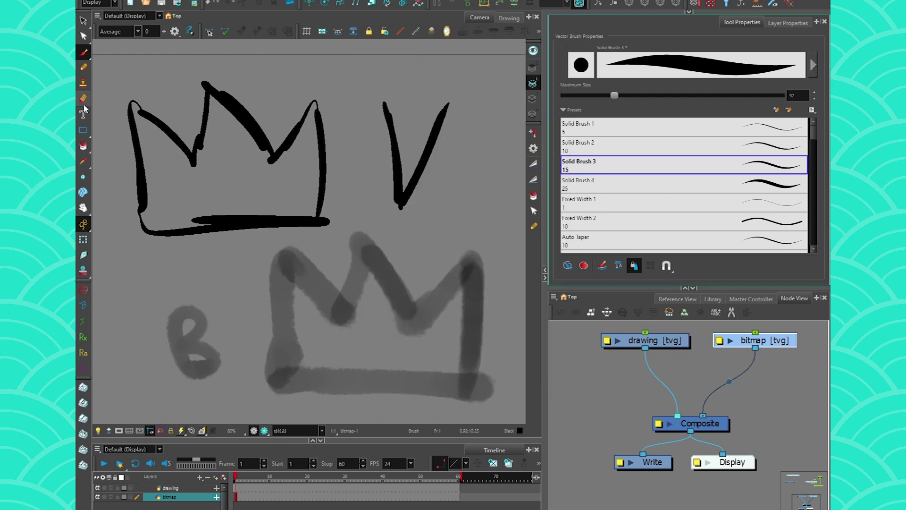
Step: Switch to the Eraser and examine the eraser types offered in the Small Eraser preset's detailed properties
key("alt+e")
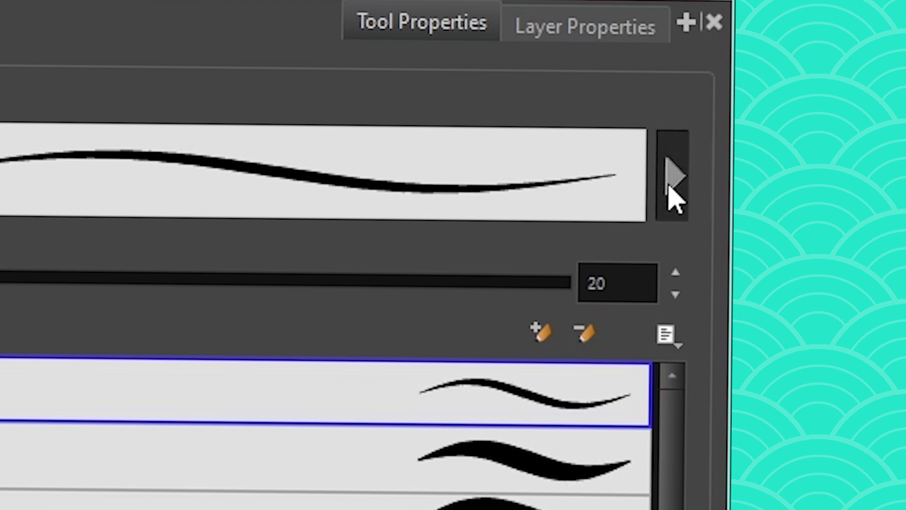
left_click(674, 196)
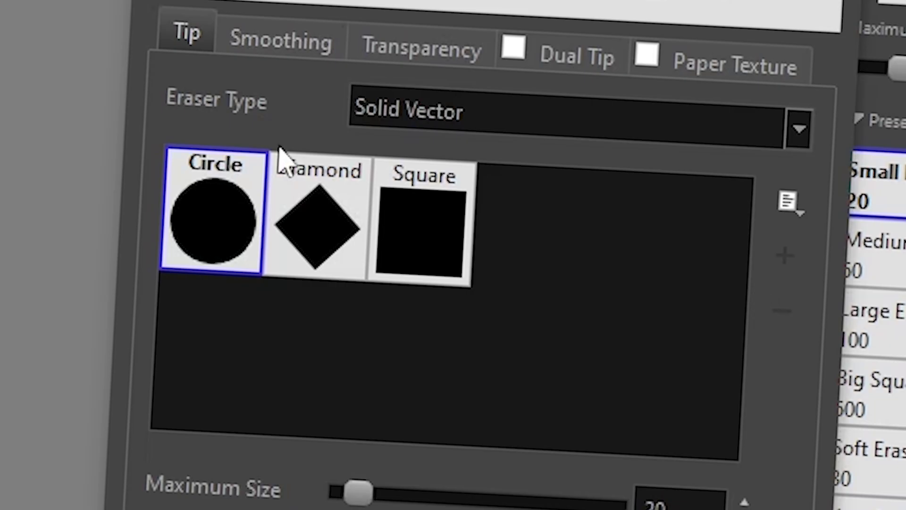
left_click(395, 115)
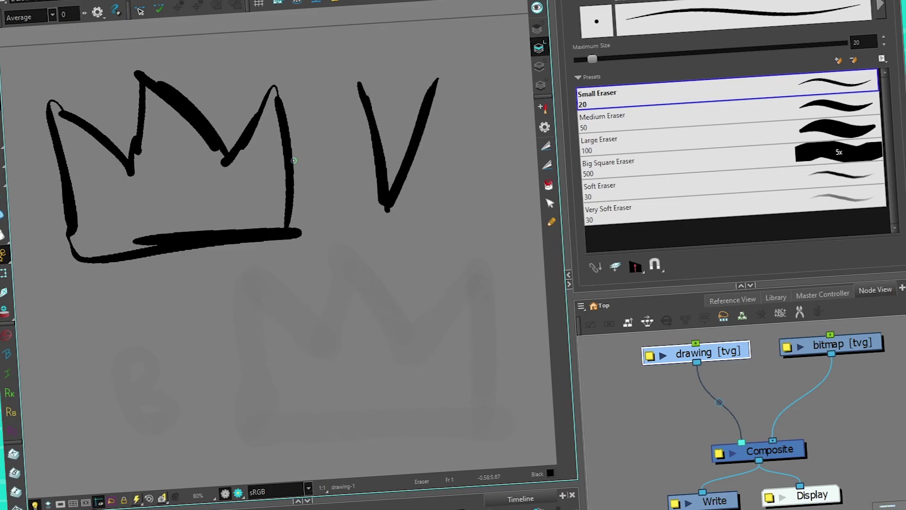
Step: Try erasing the vector crown and the V with the Soft Eraser at a maximum size of 233.2
left_click(614, 189)
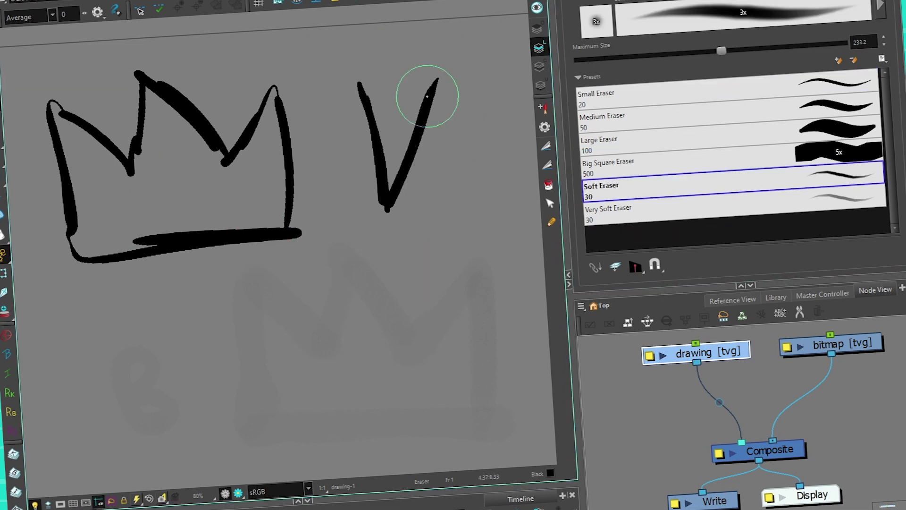
mouse_move(465, 119)
left_mouse_down()
mouse_move(420, 154)
mouse_move(189, 102)
left_mouse_up()
mouse_move(258, 152)
left_mouse_down()
mouse_move(136, 174)
mouse_move(117, 277)
mouse_move(158, 374)
left_mouse_up()
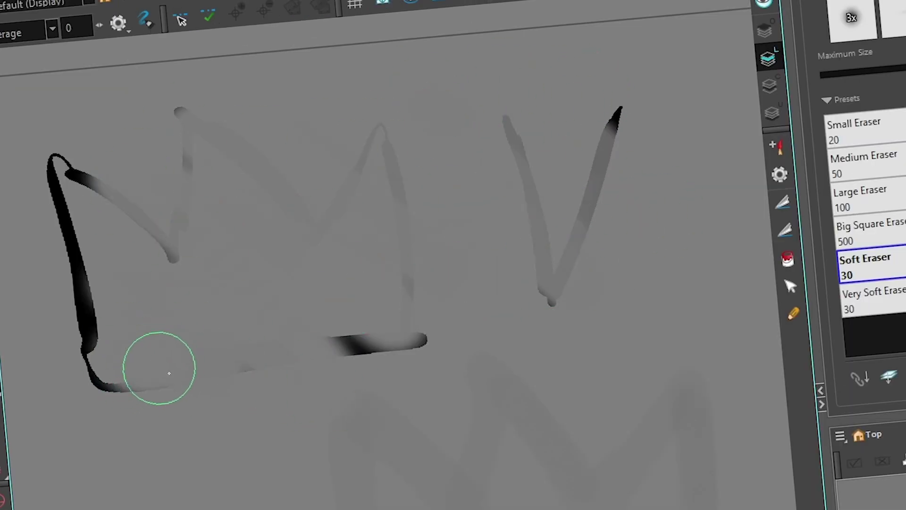
key("ctrl+z")
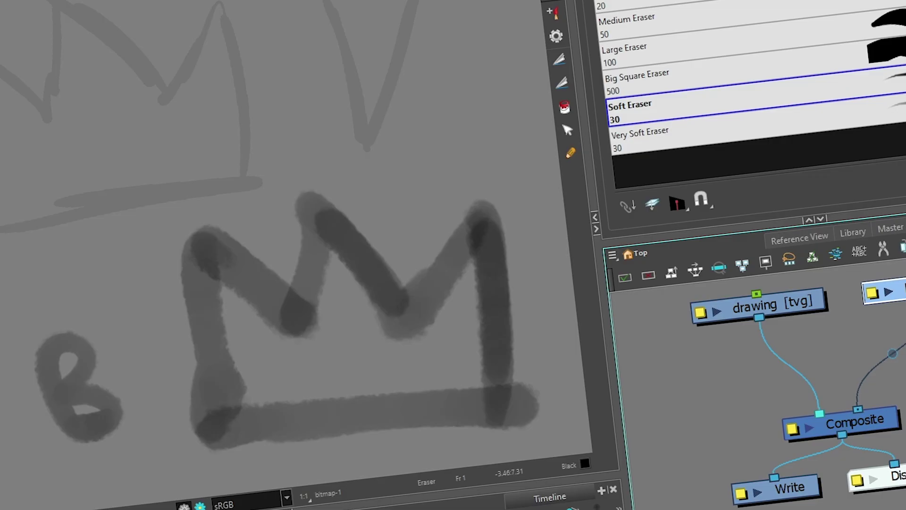
Step: Erase most of the bitmap crown with the Soft Eraser and select its strokes to inspect their outlines
mouse_move(477, 222)
left_mouse_down()
mouse_move(405, 208)
mouse_move(434, 419)
mouse_move(274, 434)
mouse_move(293, 441)
left_mouse_up()
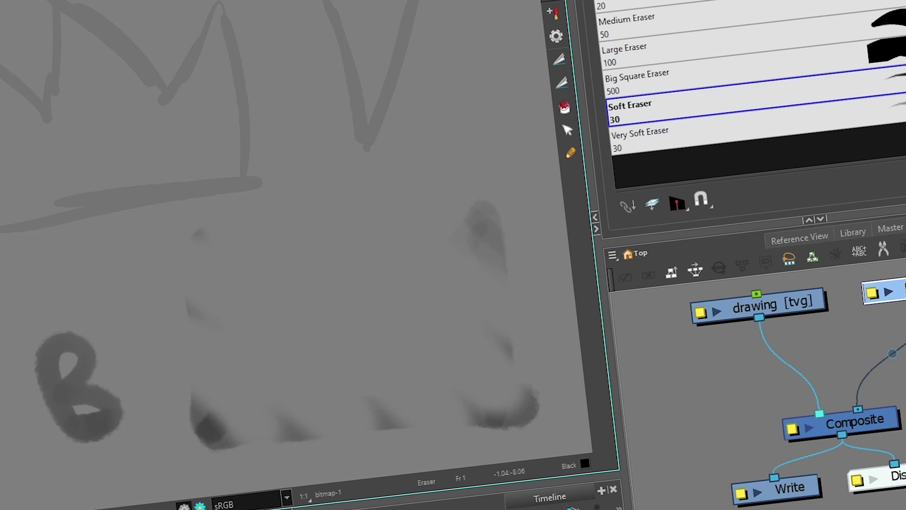
key("alt+s")
left_click(200, 256)
mouse_move(132, 231)
left_mouse_down()
mouse_move(314, 394)
mouse_move(307, 259)
left_mouse_up()
left_click_drag(482, 100, 415, 321)
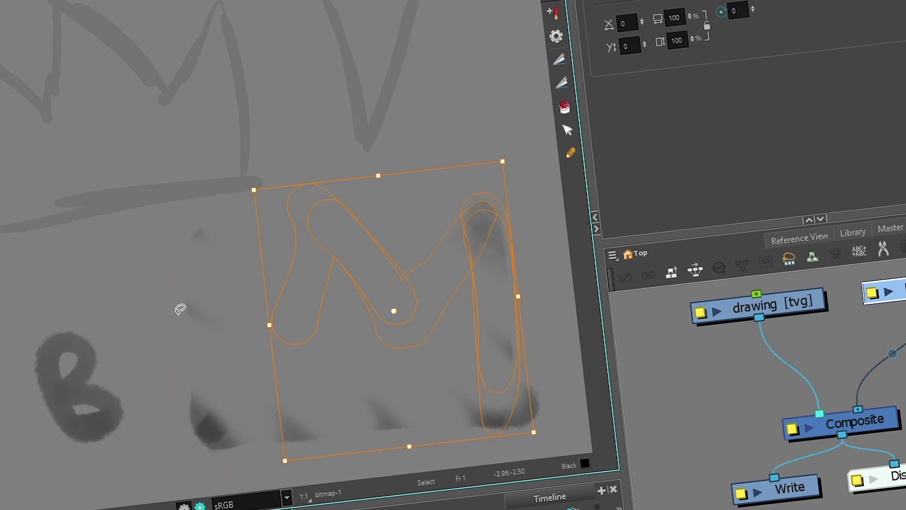
mouse_move(99, 297)
left_mouse_down()
mouse_move(586, 355)
mouse_move(533, 424)
left_mouse_up()
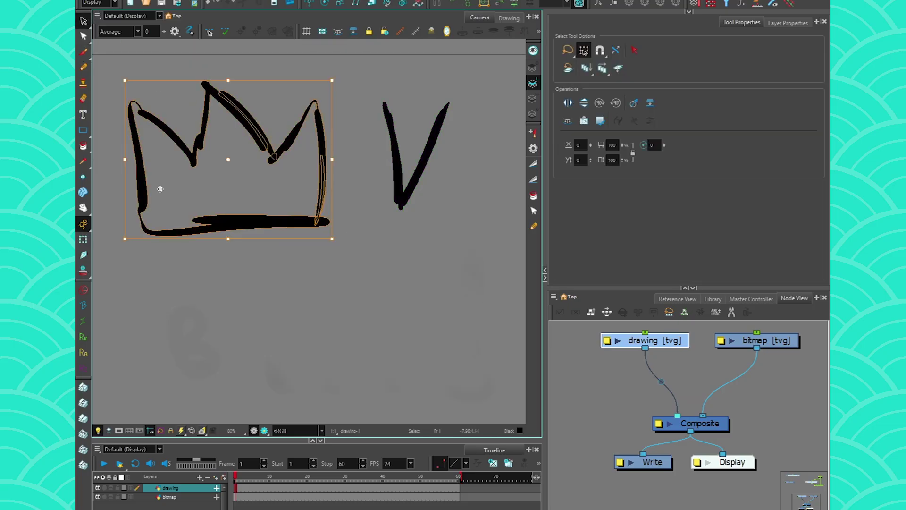
Step: Try erasing diagonally across the bitmap crown with the Large Eraser preset, size 100
left_click(83, 98)
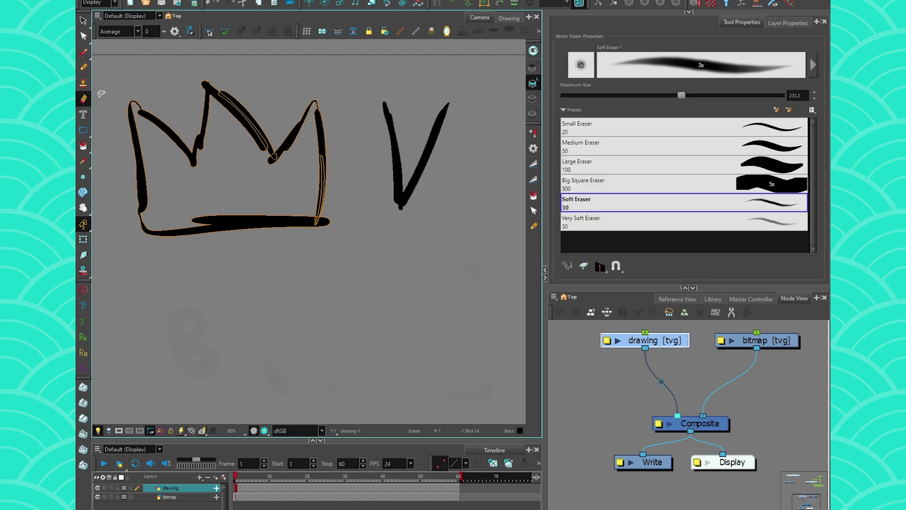
left_click(598, 205)
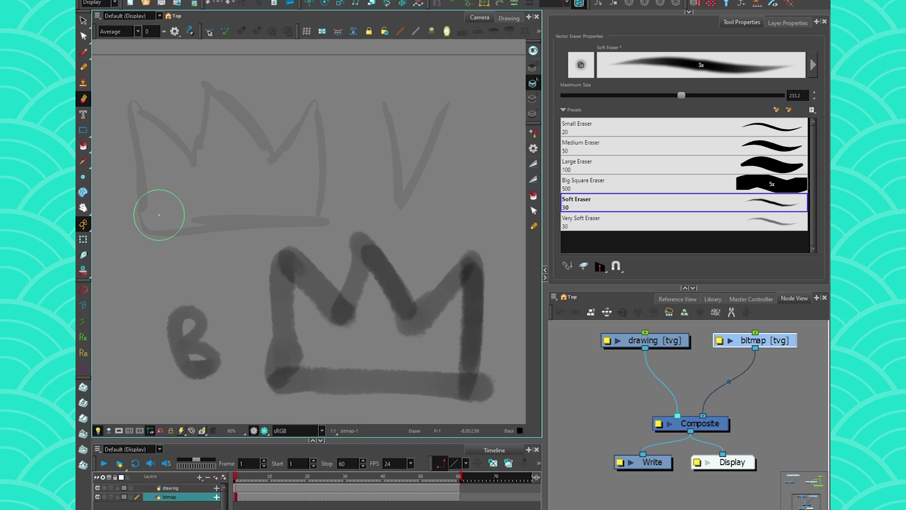
left_click(603, 166)
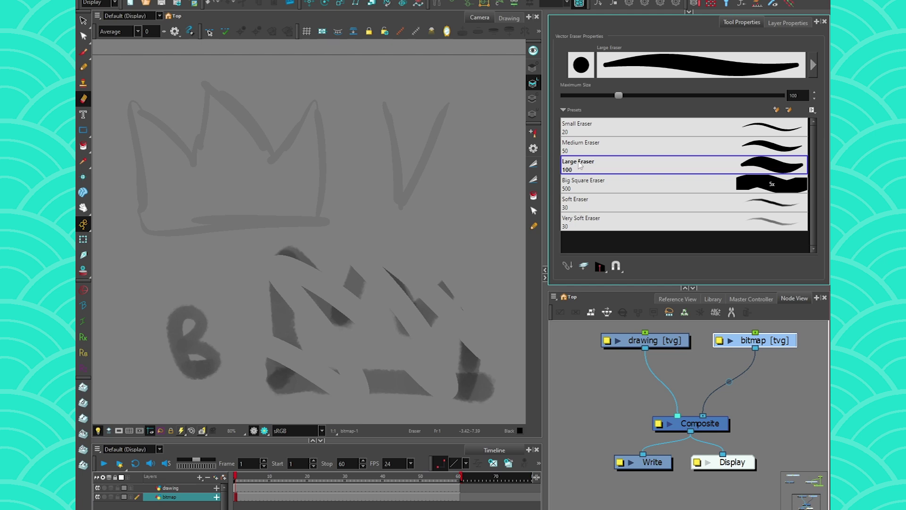
key("ctrl+z")
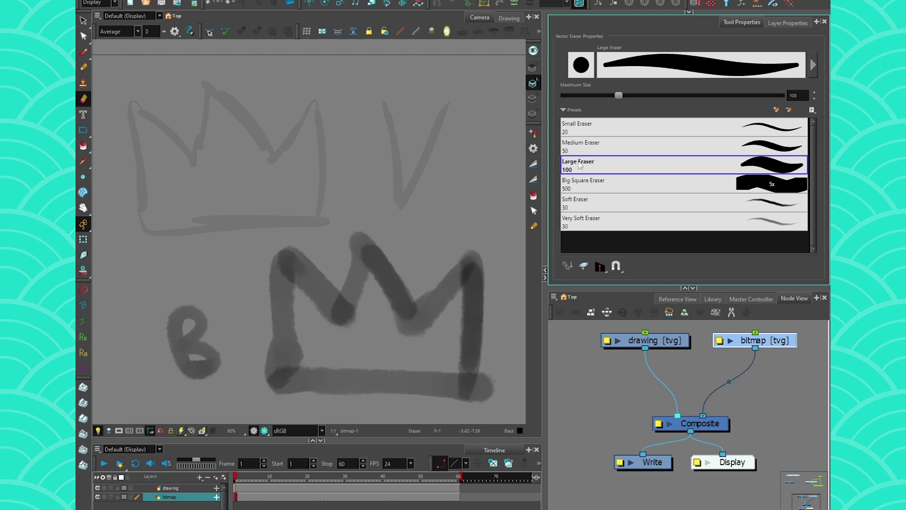
Step: Activate the drawing layer and erase diagonally across the vector crown with the Large Eraser
left_click(83, 239)
left_click(216, 225)
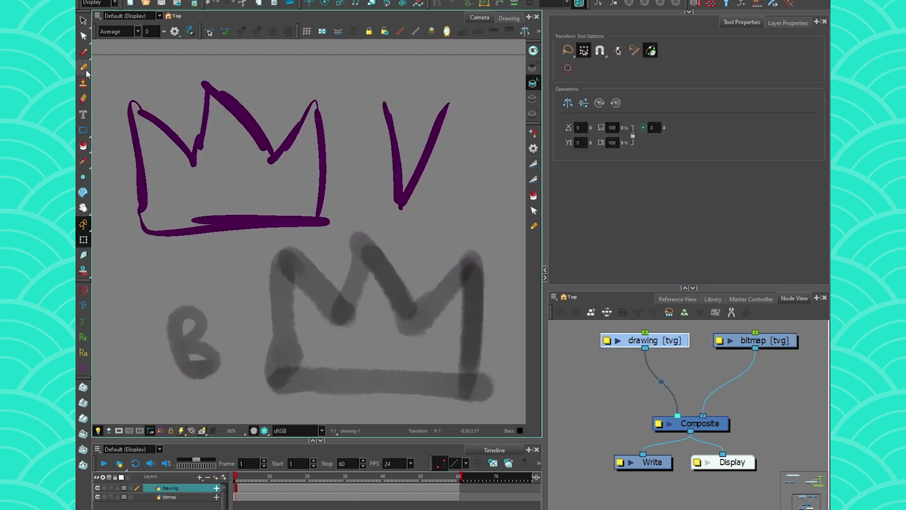
left_click(83, 98)
mouse_move(269, 85)
left_mouse_down()
mouse_move(313, 183)
mouse_move(272, 215)
mouse_move(169, 145)
left_mouse_up()
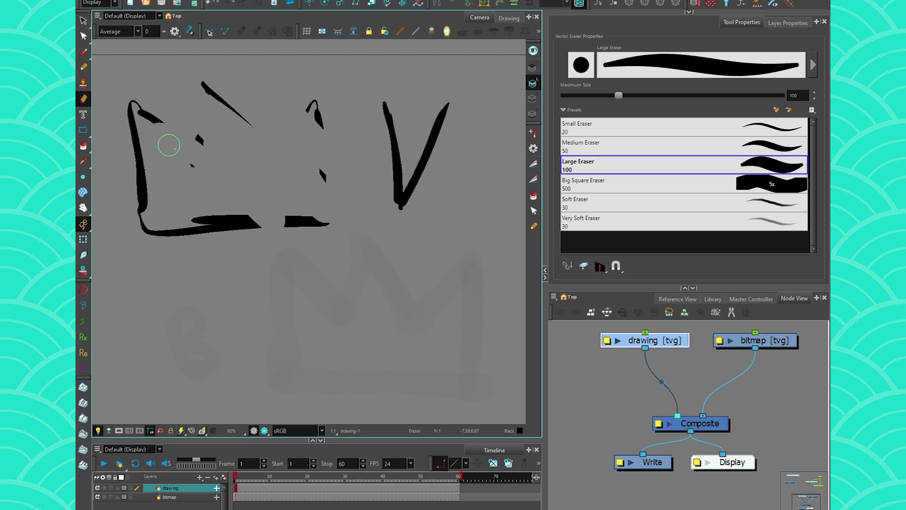
Step: Activate the bitmap layer, try the Large Eraser across its crown and undo the erasing
left_click(83, 239)
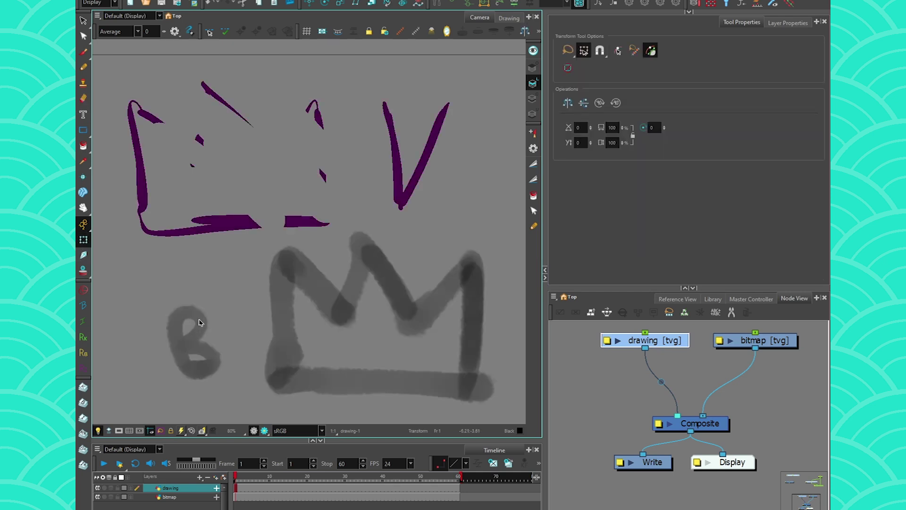
left_click(199, 320)
left_click(83, 98)
mouse_move(479, 287)
left_mouse_down()
mouse_move(448, 385)
mouse_move(219, 353)
left_mouse_up()
key("ctrl+z")
key("ctrl+z")
key("ctrl+z")
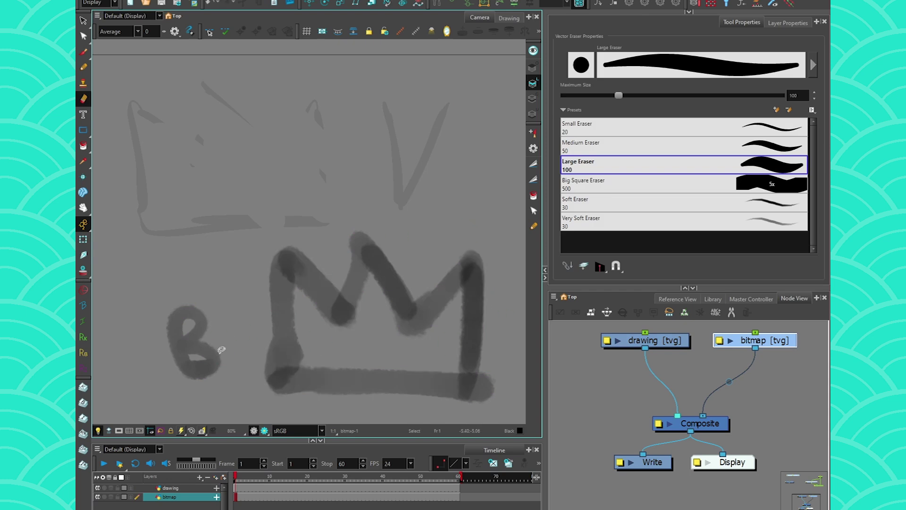
Step: Choose the Soft Eraser preset at size 30 with Textured Eraser as its eraser type
left_click(583, 222)
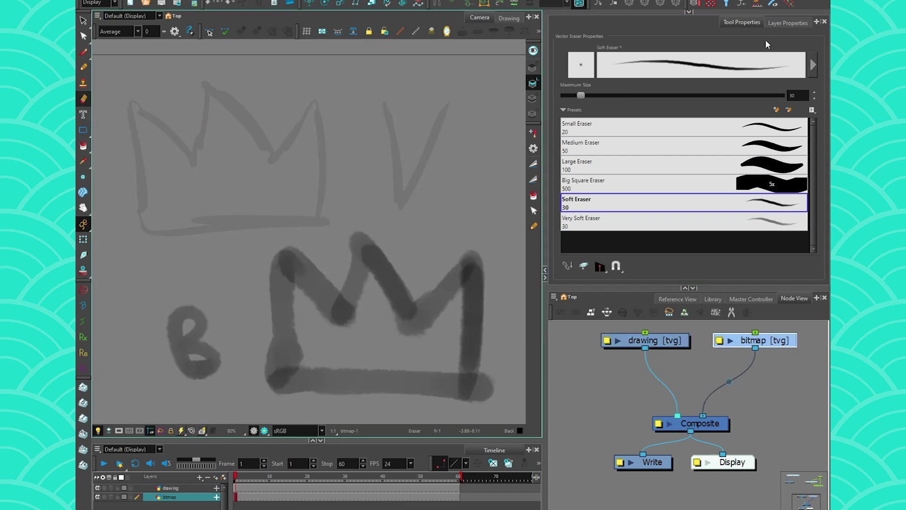
left_click(813, 65)
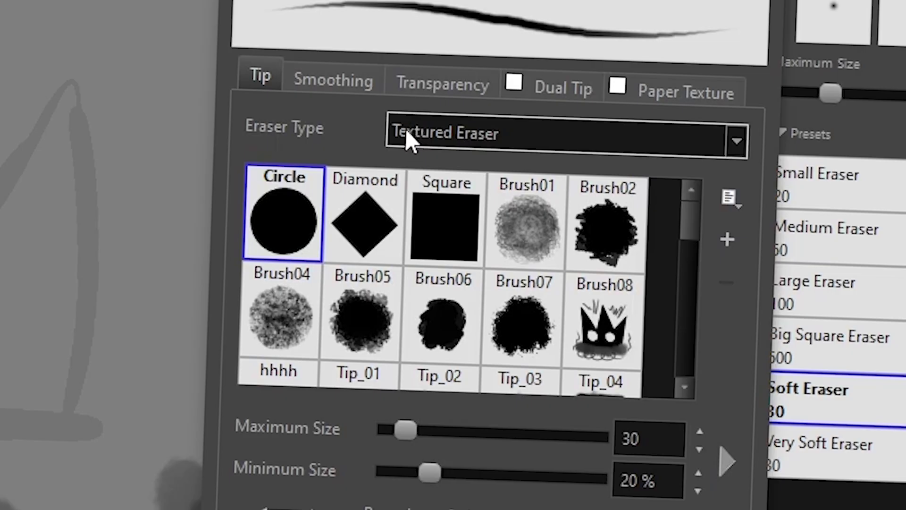
left_click(414, 139)
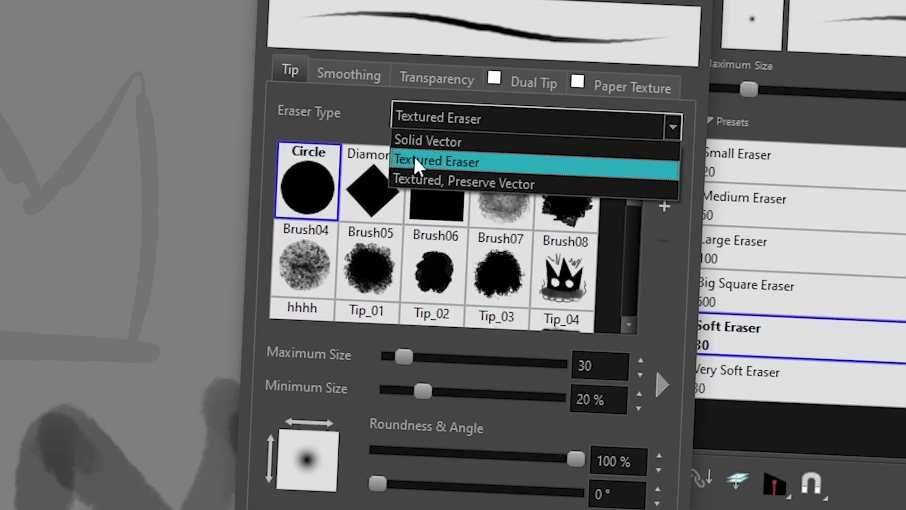
left_click(401, 186)
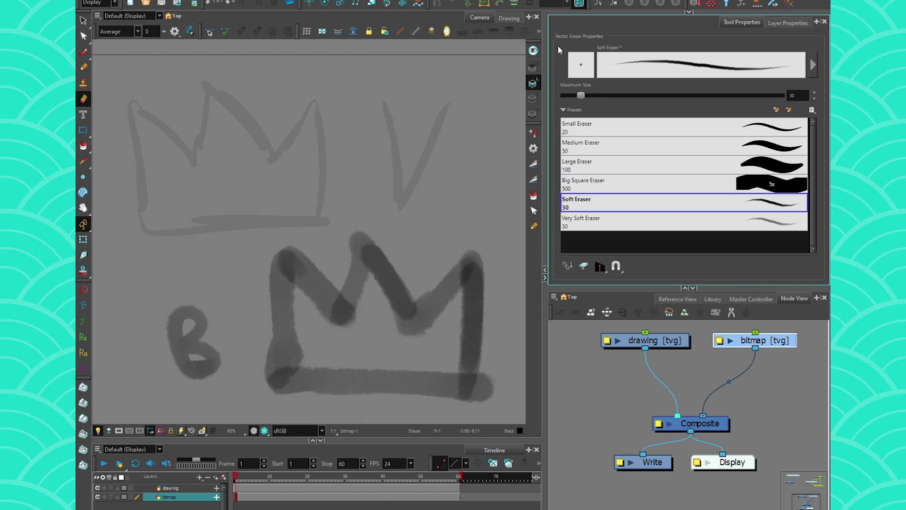
Step: Erase across the bitmap crown in Textured Eraser mode and select its strokes to inspect their cut outlines
mouse_move(258, 258)
left_mouse_down()
mouse_move(330, 313)
mouse_move(304, 289)
left_mouse_up()
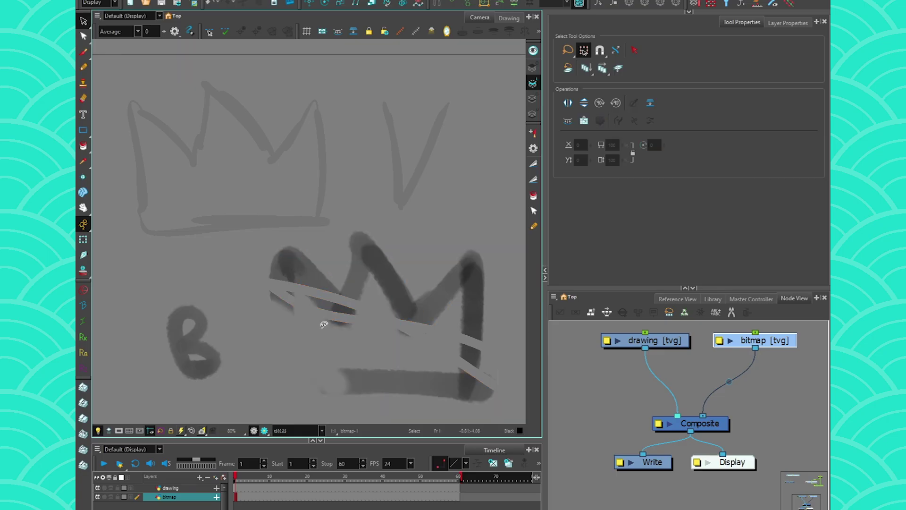
left_click_drag(228, 279, 303, 389)
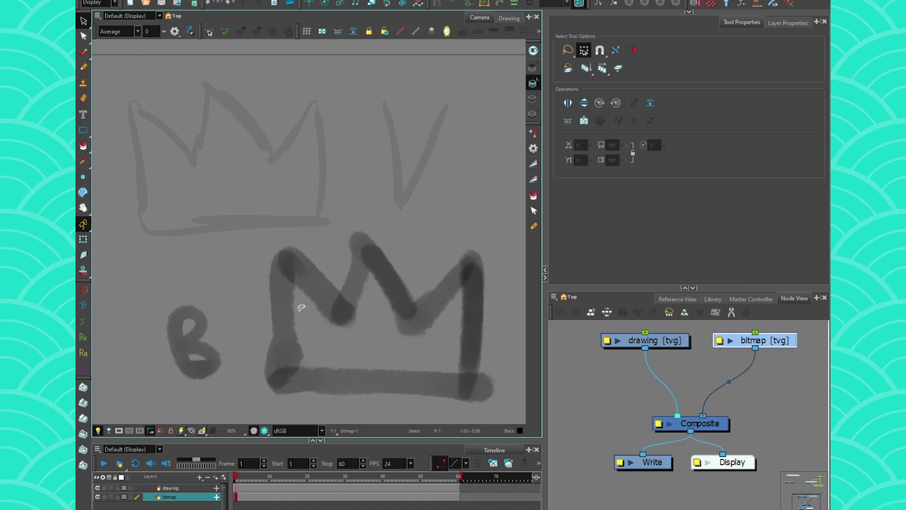
Step: Change the Soft Eraser's eraser type to Textured, Preserve Vector
left_click(83, 99)
left_click(812, 65)
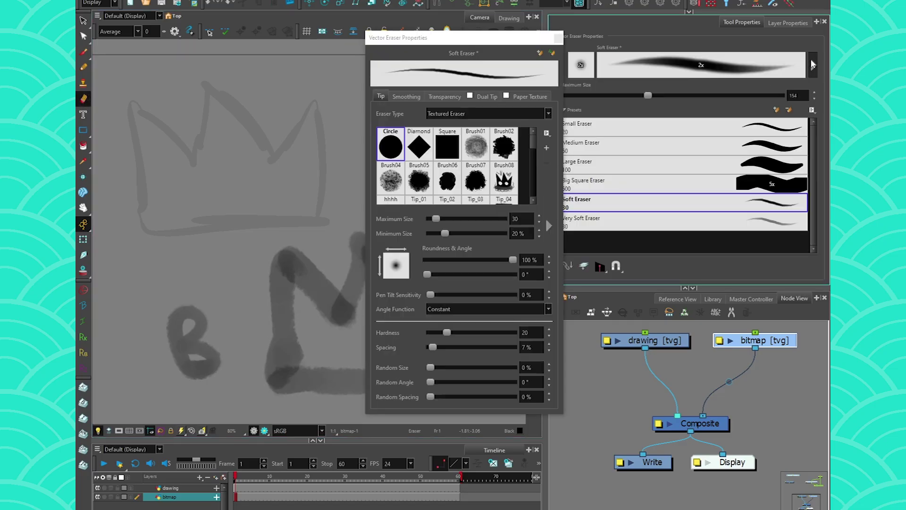
left_click(438, 112)
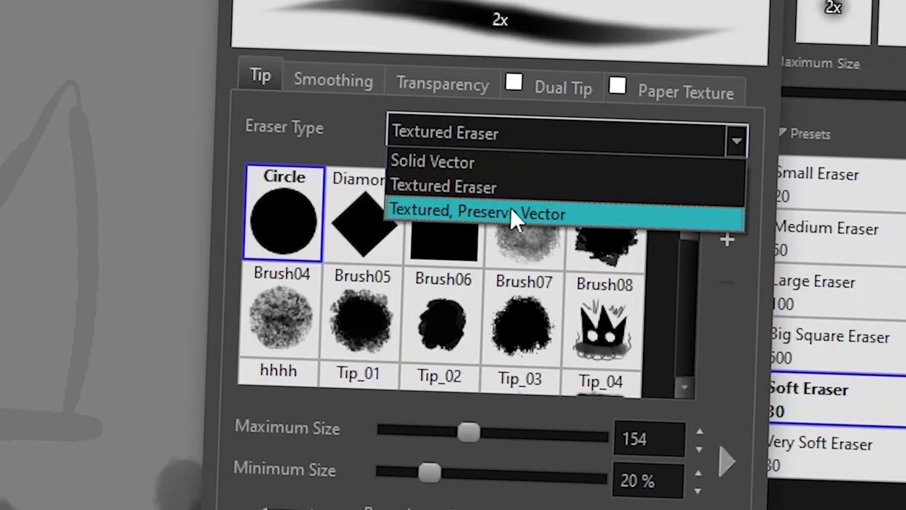
left_click(465, 213)
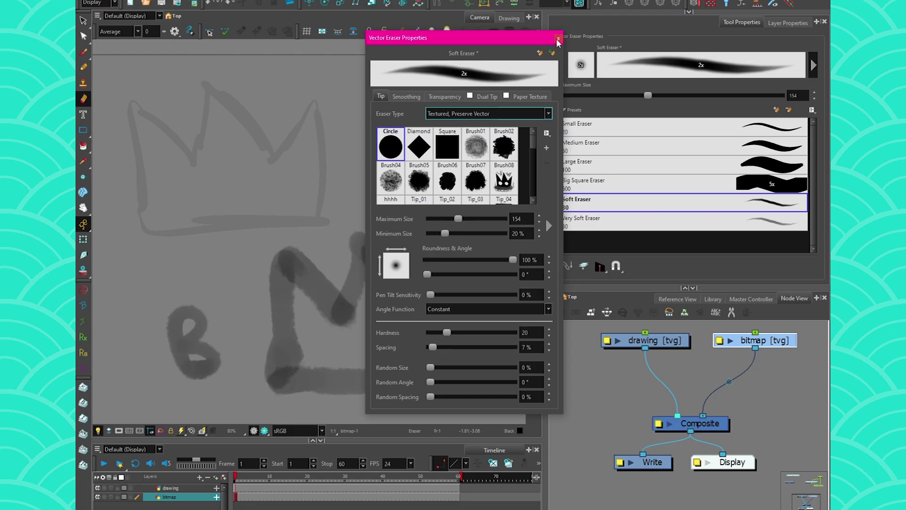
Step: Erase across the bitmap crown with the size 154 Soft Eraser and select the crown's vertical stroke nearest the B
mouse_move(243, 241)
left_mouse_down()
mouse_move(292, 270)
mouse_move(260, 281)
mouse_move(256, 333)
mouse_move(286, 376)
left_mouse_up()
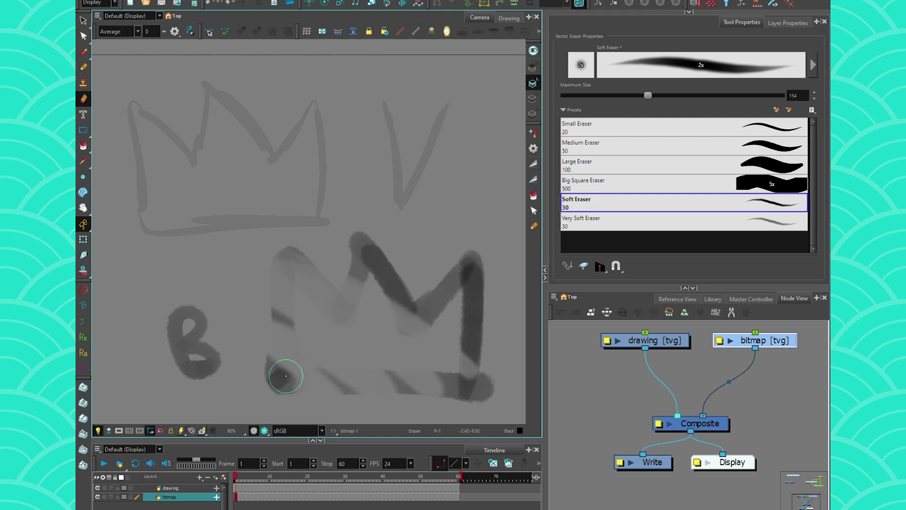
key("alt+s")
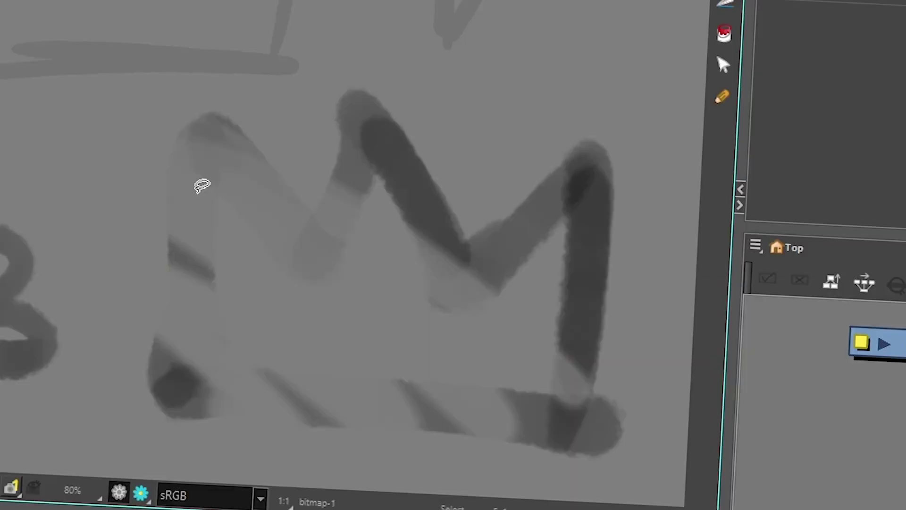
left_click_drag(202, 186, 204, 179)
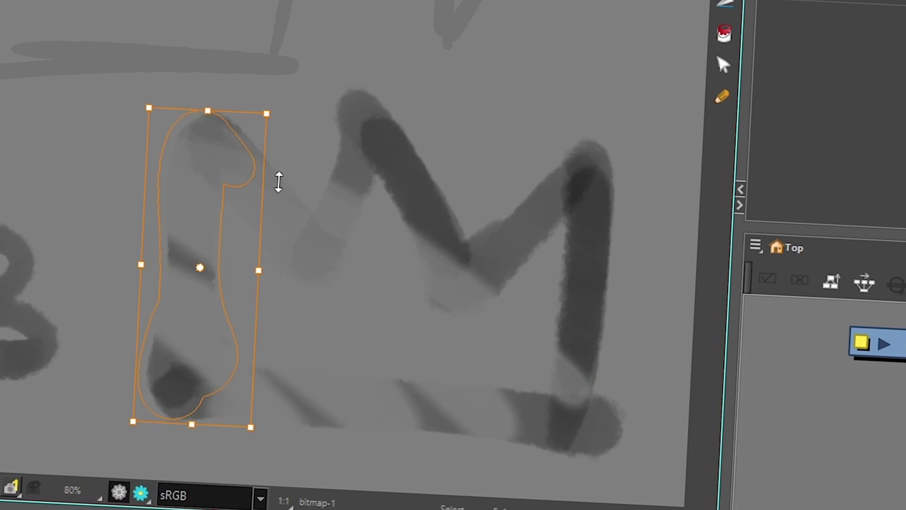
Step: Inspect the outlines of the erased strokes in the bitmap crown and clear the selection
left_click_drag(279, 180, 356, 204)
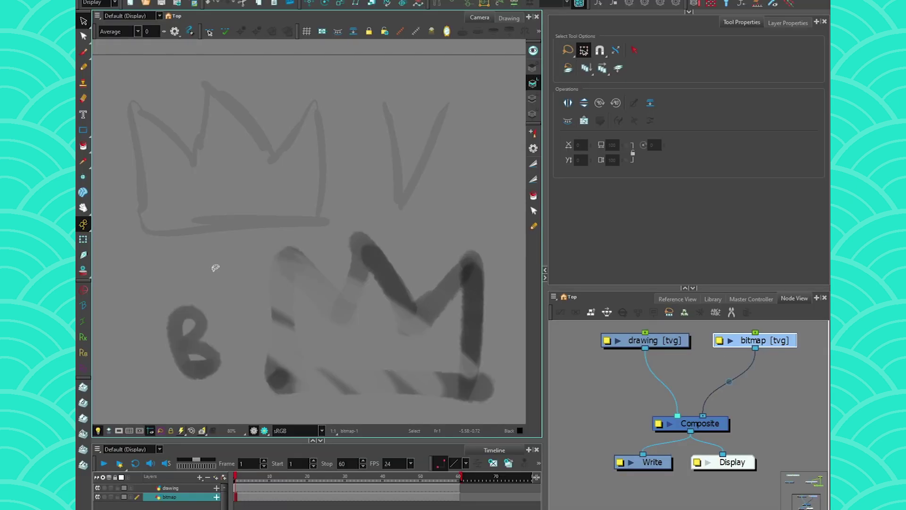
left_click(182, 137)
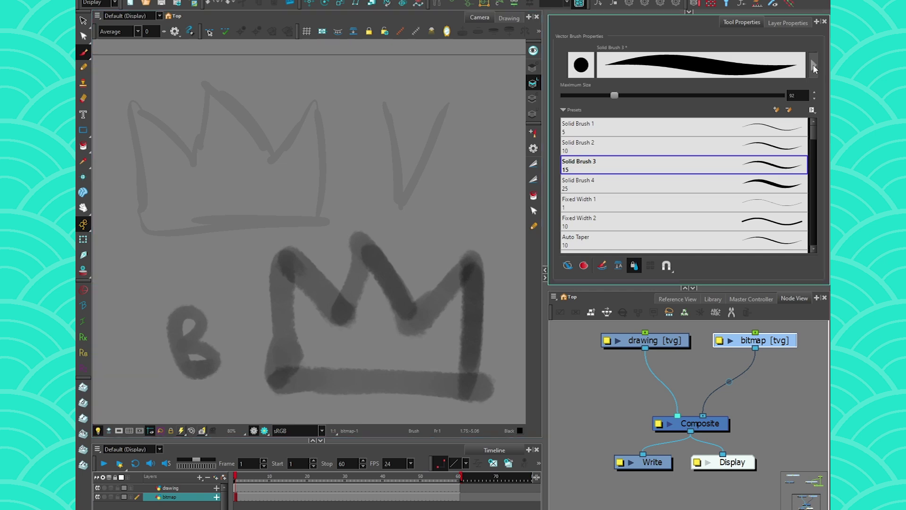
Step: Set the Solid Brush 3 preset's brush type to Textured Vector and close its properties
left_click(813, 64)
left_click(486, 113)
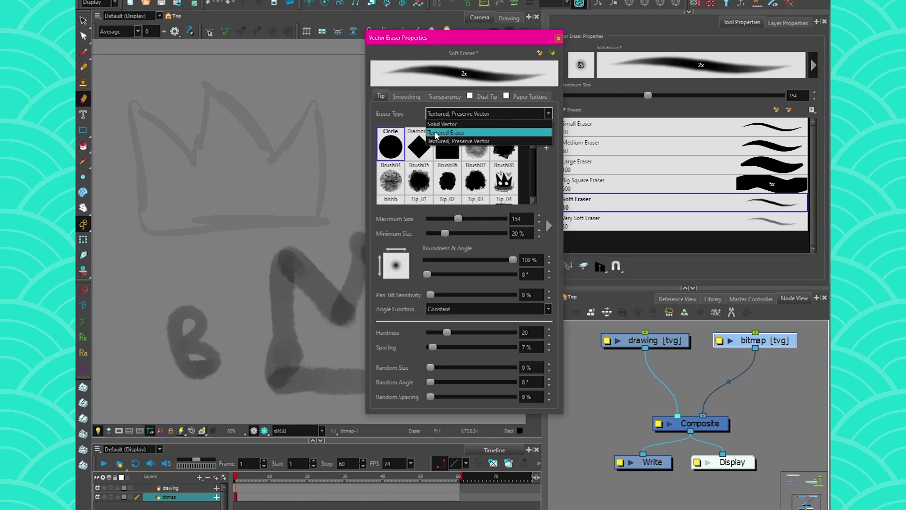
left_click(435, 134)
left_click(558, 39)
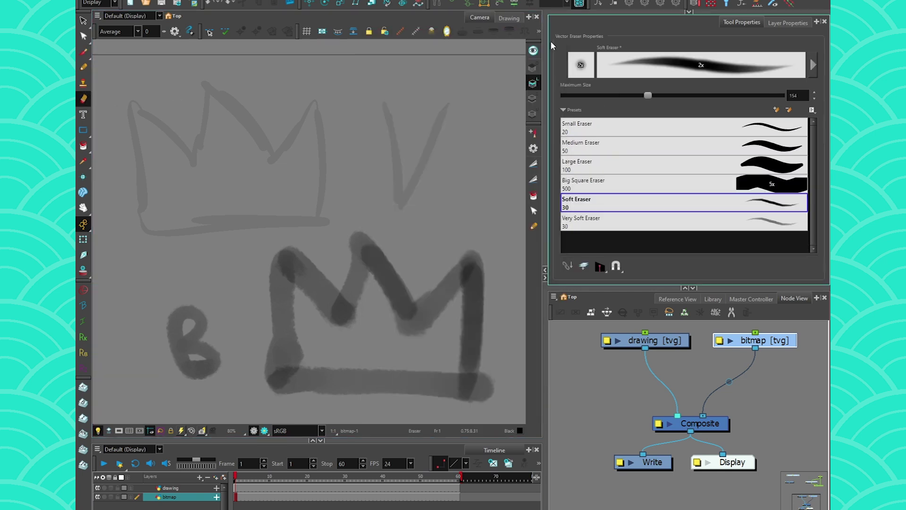
Step: Try cutting diagonally across the bitmap crown with the size 154 Soft Eraser and moving the detached lower part, undoing both
mouse_move(486, 375)
left_mouse_down()
mouse_move(268, 260)
mouse_move(257, 265)
mouse_move(489, 388)
left_mouse_up()
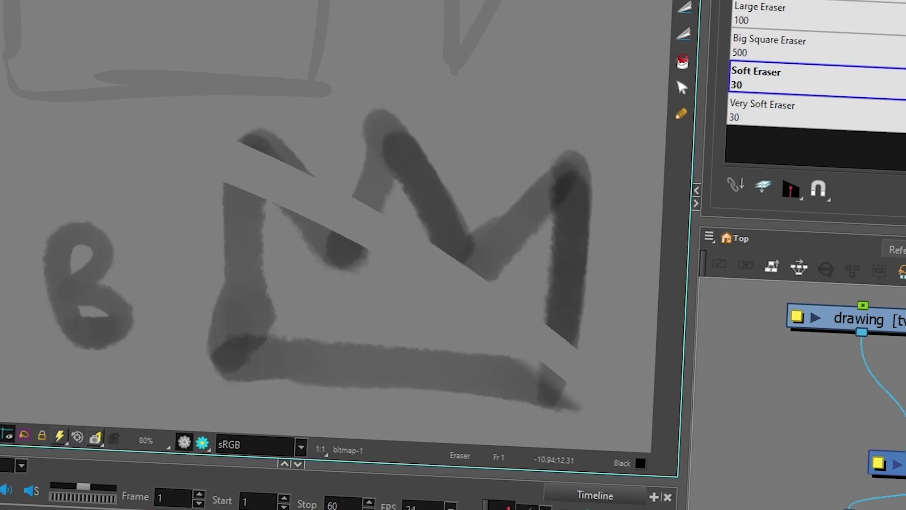
left_click(83, 20)
left_click(282, 354)
left_click_drag(300, 362, 270, 384)
left_click_drag(215, 362, 215, 362)
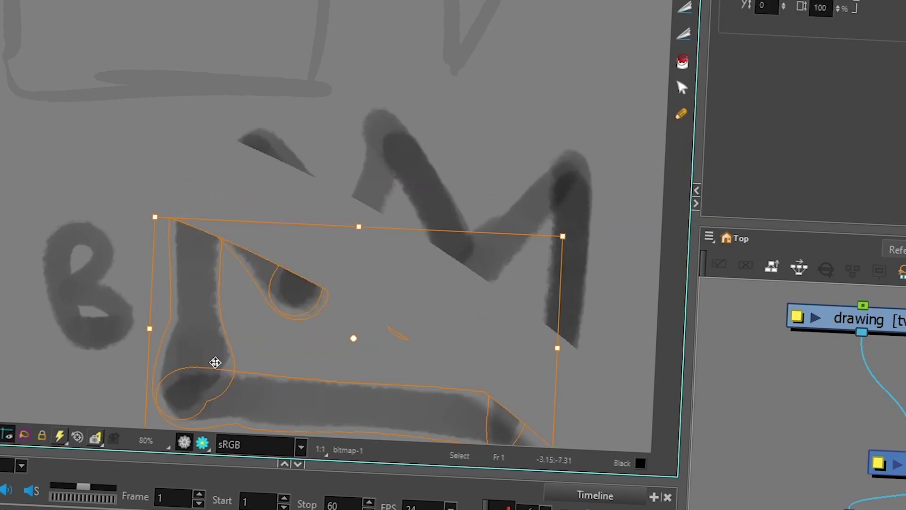
key("ctrl+z")
key("ctrl+z")
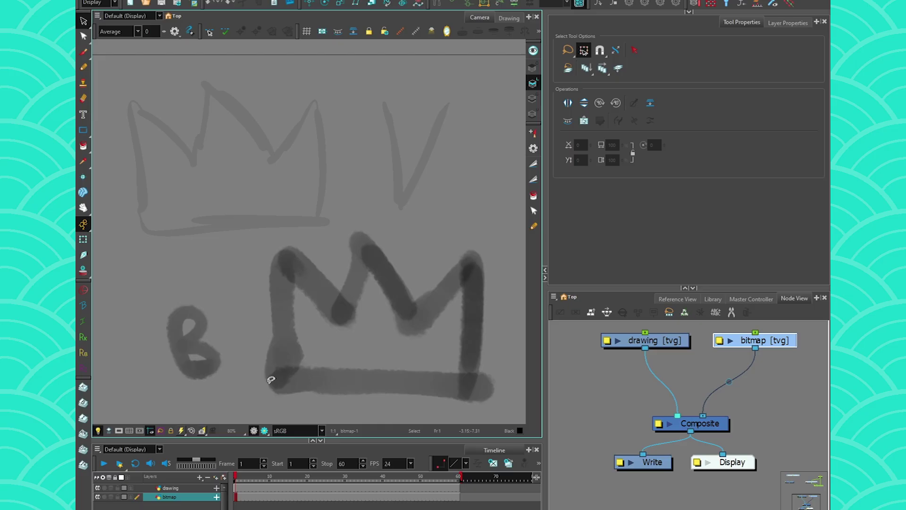
Step: Choose the Very Soft Eraser preset, enlarge it to about 455 and erase softly across the bitmap crown
key("alt+e")
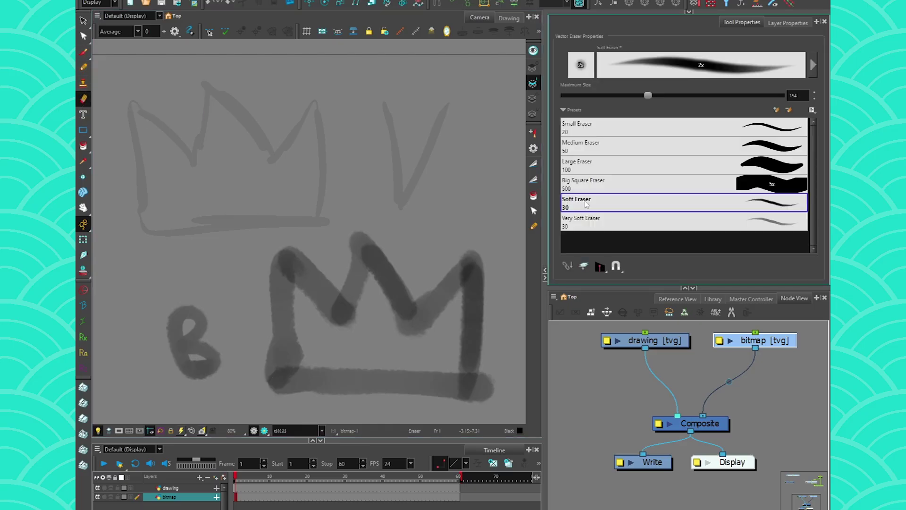
left_click(581, 228)
key("o")
left_click_drag(300, 343, 345, 369)
mouse_move(350, 316)
left_mouse_down()
mouse_move(321, 294)
mouse_move(384, 284)
mouse_move(384, 354)
mouse_move(344, 283)
mouse_move(289, 300)
mouse_move(313, 273)
mouse_move(411, 313)
mouse_move(401, 378)
mouse_move(338, 391)
left_mouse_up()
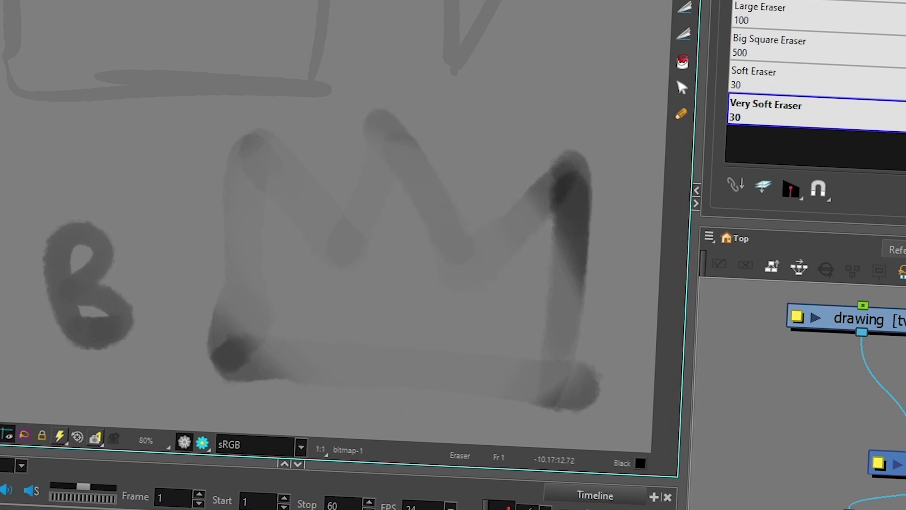
Step: Select all strokes of the bitmap crown to inspect their outlines after the soft erasing, and clear the selection
left_click(682, 87)
left_click(334, 202)
mouse_move(132, 142)
left_mouse_down()
mouse_move(461, 413)
mouse_move(414, 326)
left_mouse_up()
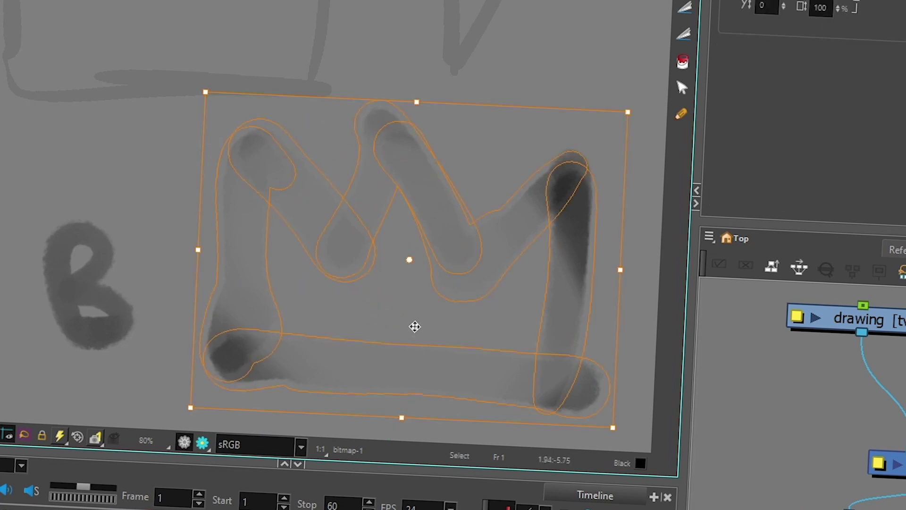
left_click(142, 162)
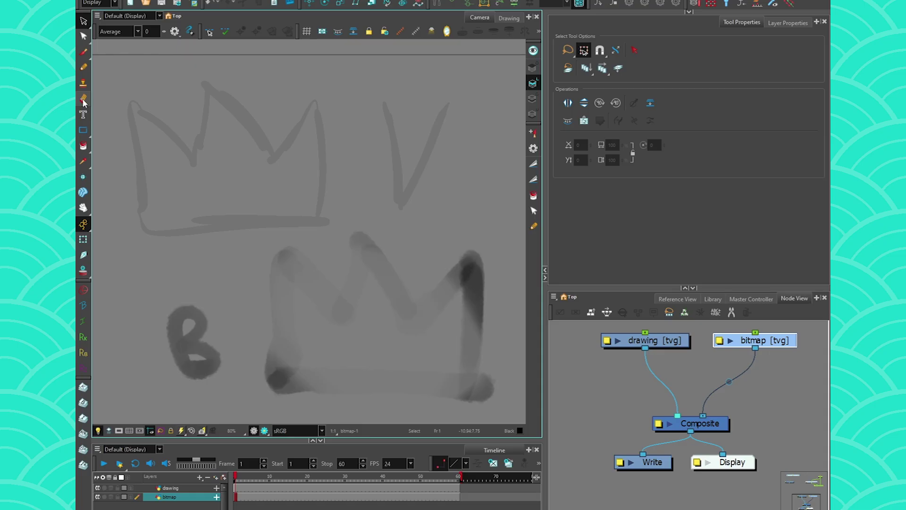
Step: Make the vector crown's drawing layer active and ready the Eraser with the Very Soft Eraser preset at size 30
left_click(84, 99)
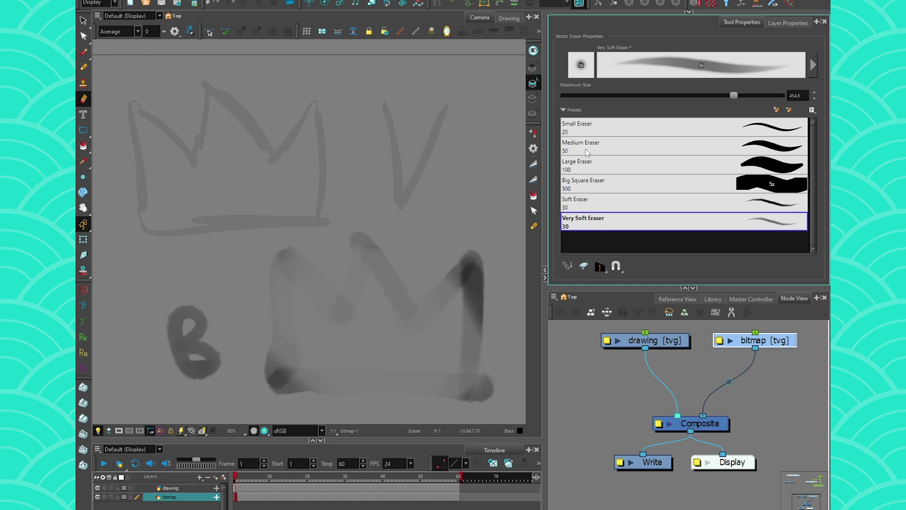
key("shift+t")
left_click(216, 219)
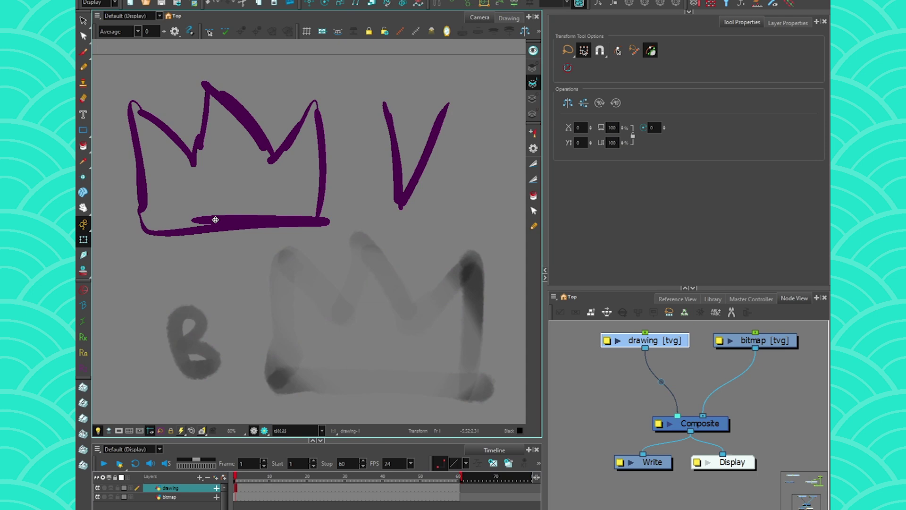
left_click(83, 99)
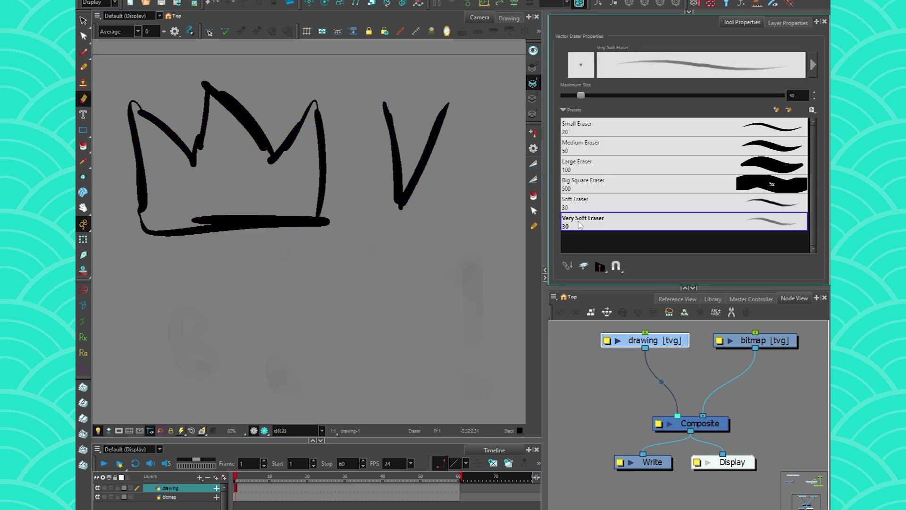